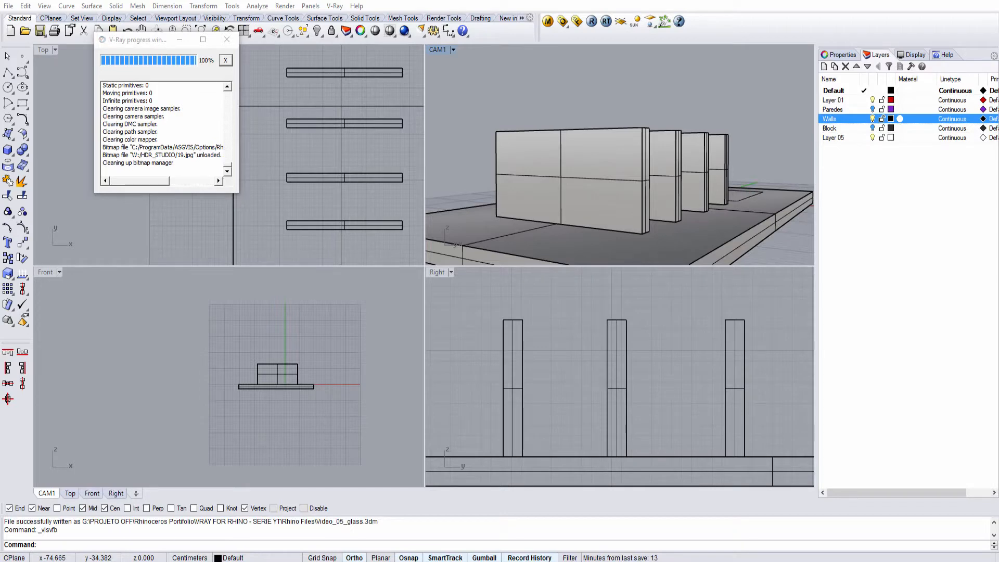
Select the four upright panels and apply the existing Glass_01 V-Ray material to them
left_click(547, 21)
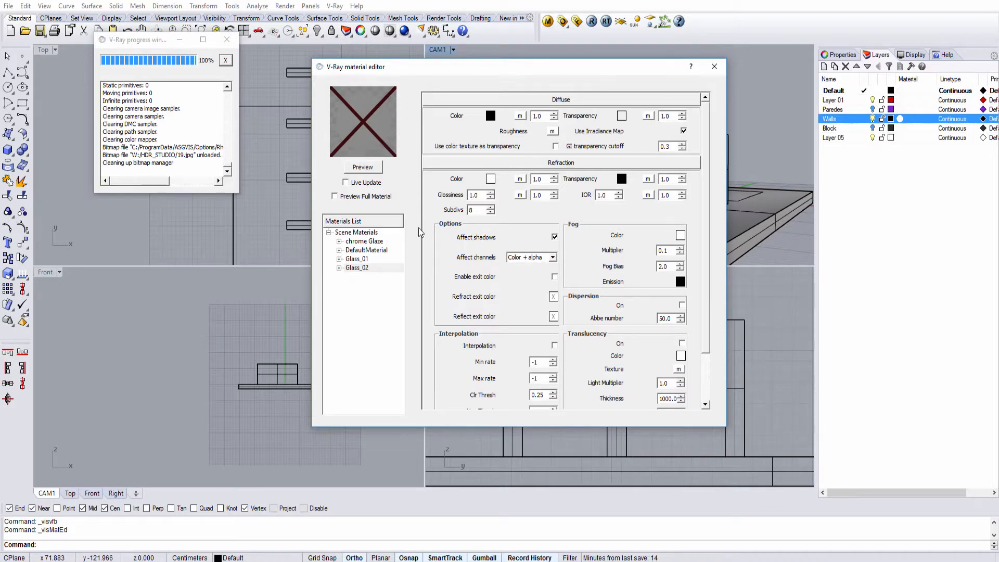
left_click_drag(468, 67, 226, 56)
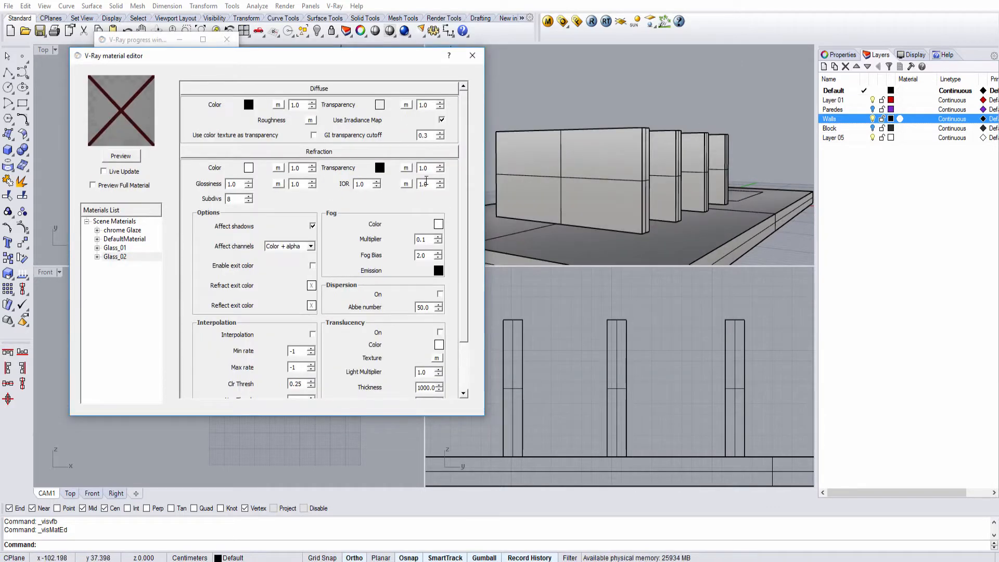
left_click_drag(736, 108, 590, 179)
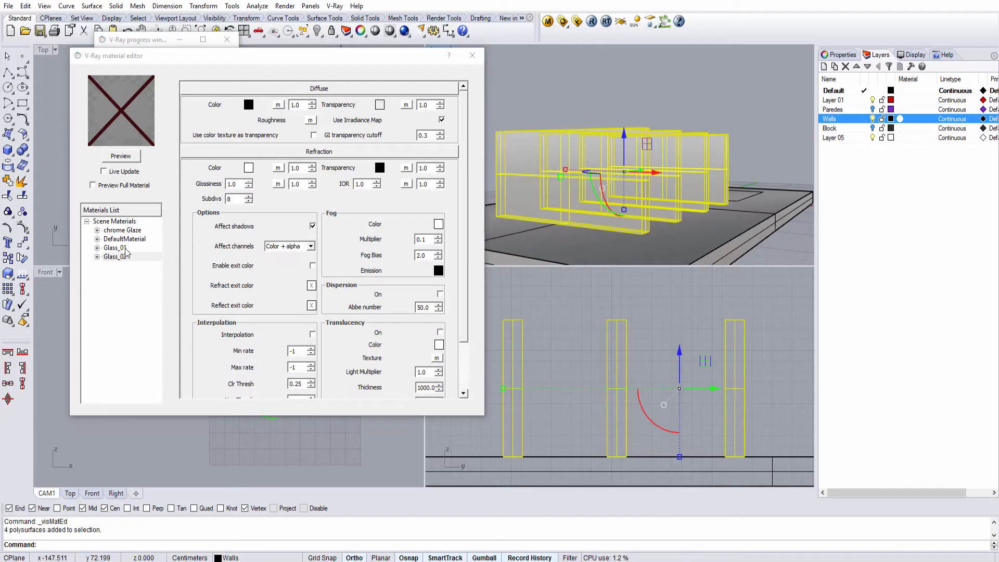
left_click(115, 248)
right_click(119, 249)
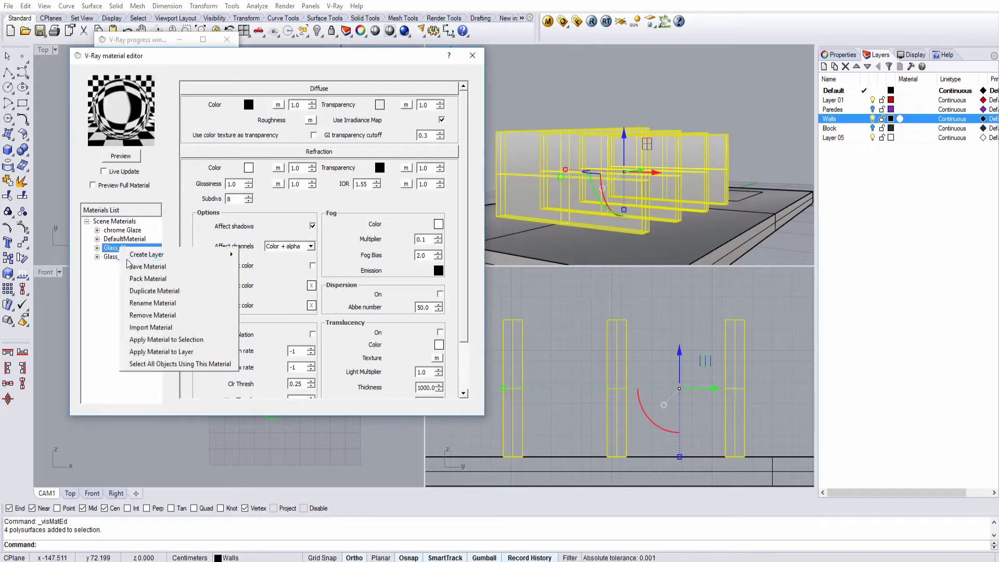
left_click(153, 342)
Render a closer camera view of the four glass panels and place the frame buffer beside the material editor
double_click(371, 184)
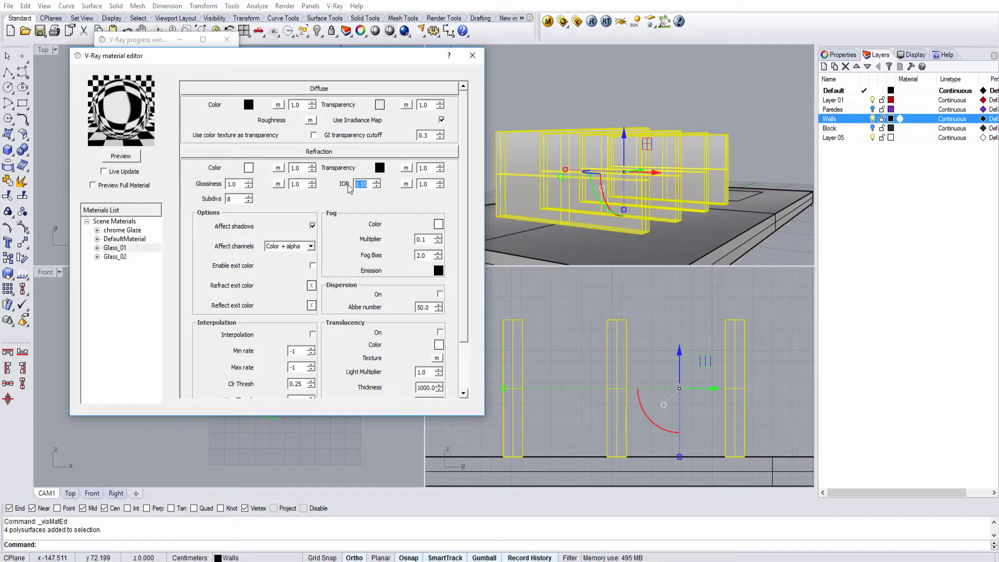
left_click(543, 86)
right_click_drag(557, 176, 613, 143)
scroll(605, 178, "up", 3)
left_click(591, 22)
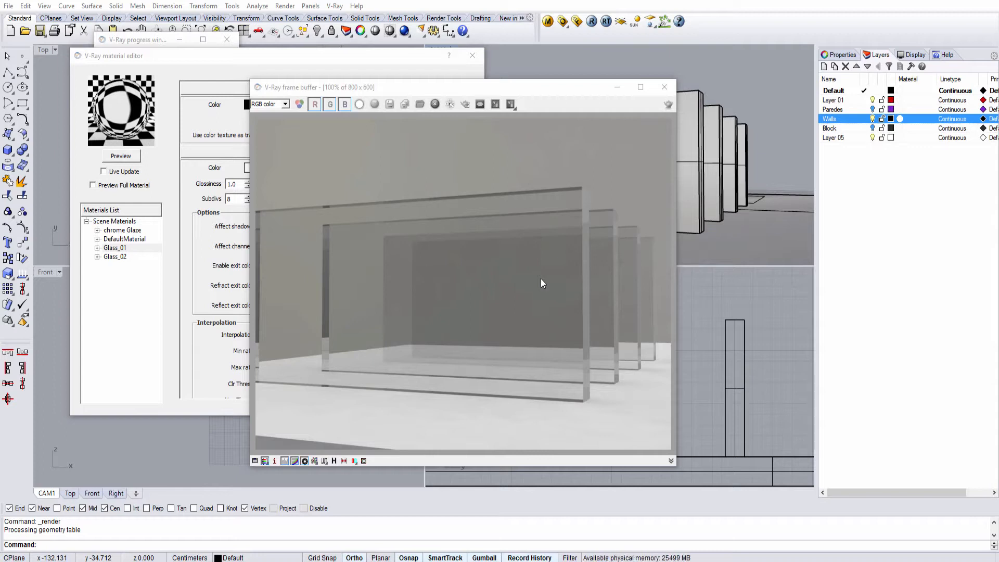
left_click_drag(549, 89, 785, 49)
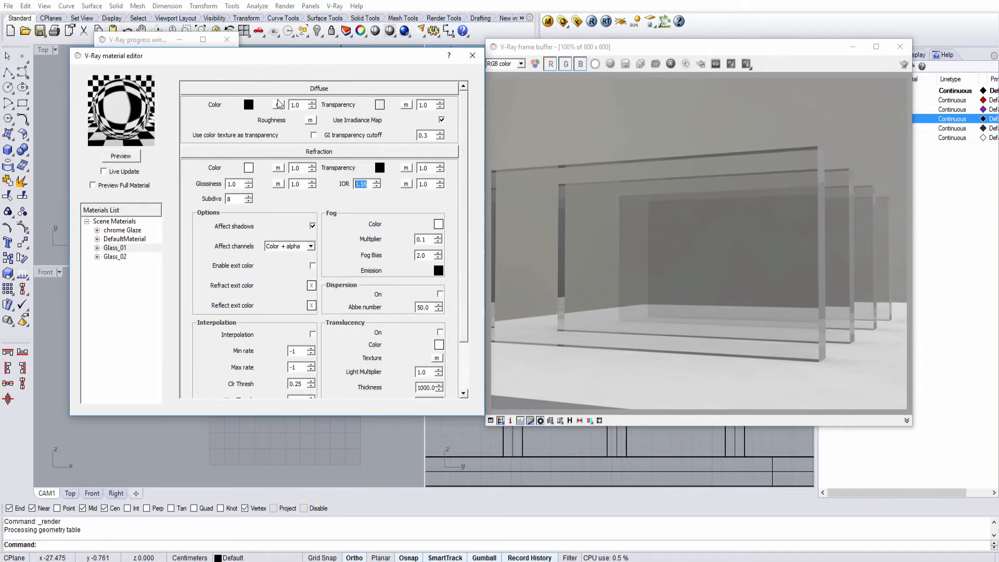
Add a Reflection layer to the Glass_01 material
left_click(291, 150)
left_click(303, 91)
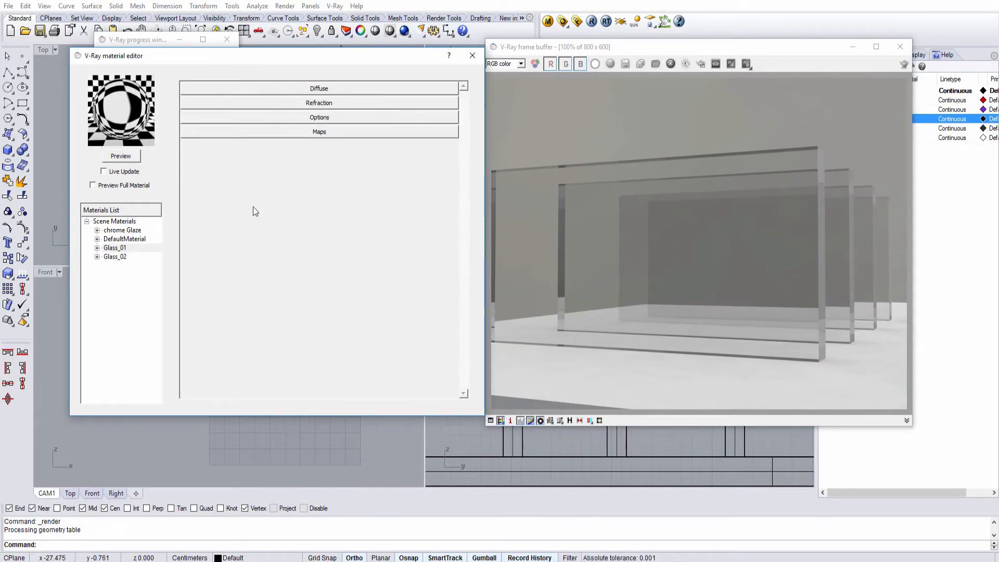
left_click(98, 248)
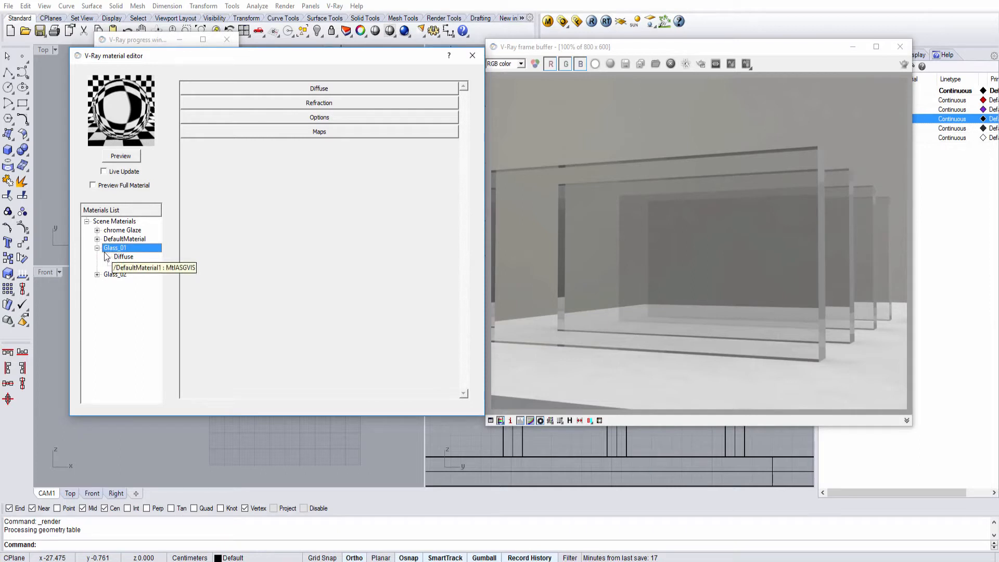
right_click(110, 252)
mouse_move(122, 258)
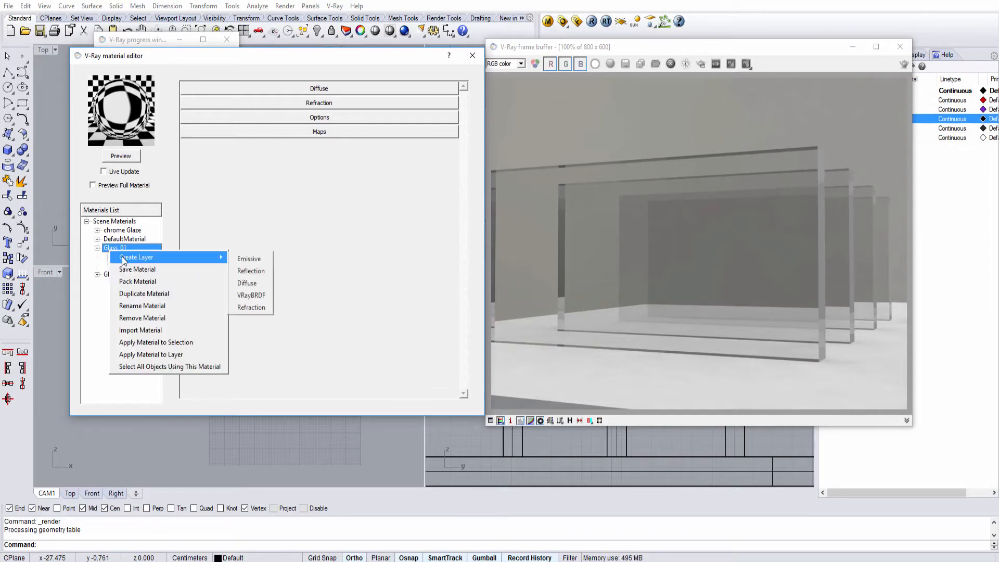
left_click(248, 273)
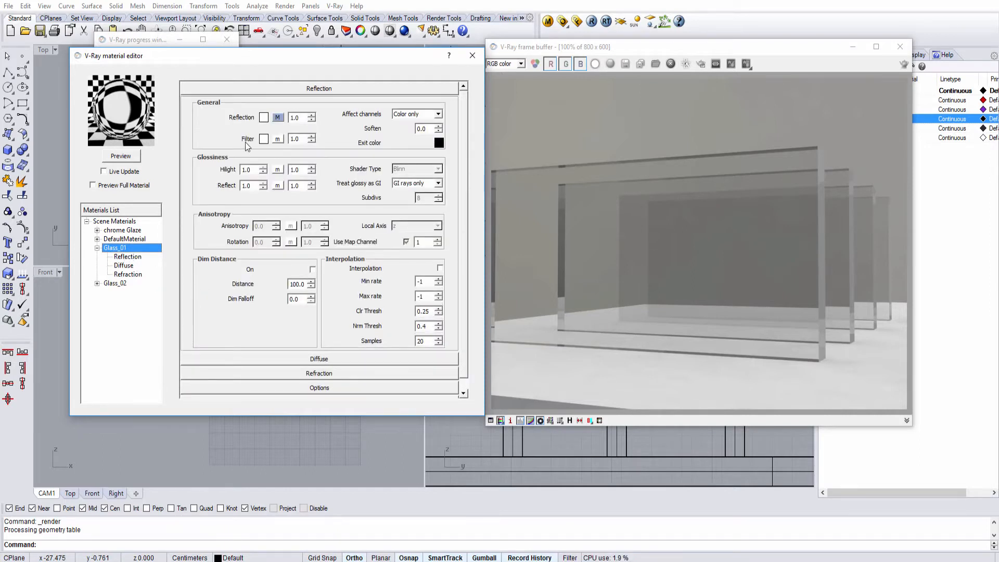
Move the Reflection layer below the Refraction layer in Glass_01 and refresh the material preview
mouse_move(126, 260)
left_mouse_down()
mouse_move(128, 285)
mouse_move(133, 272)
left_mouse_up()
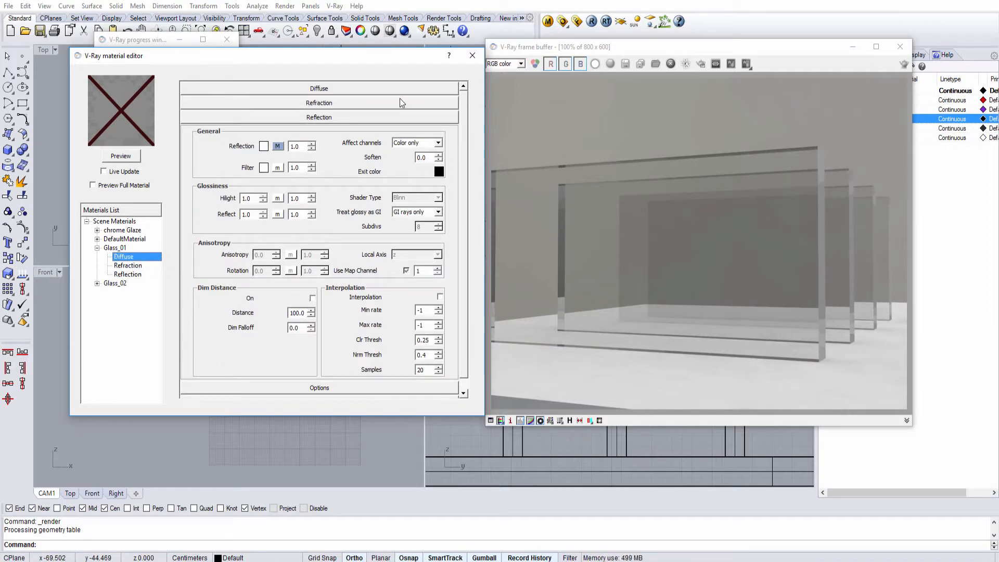
left_click(301, 120)
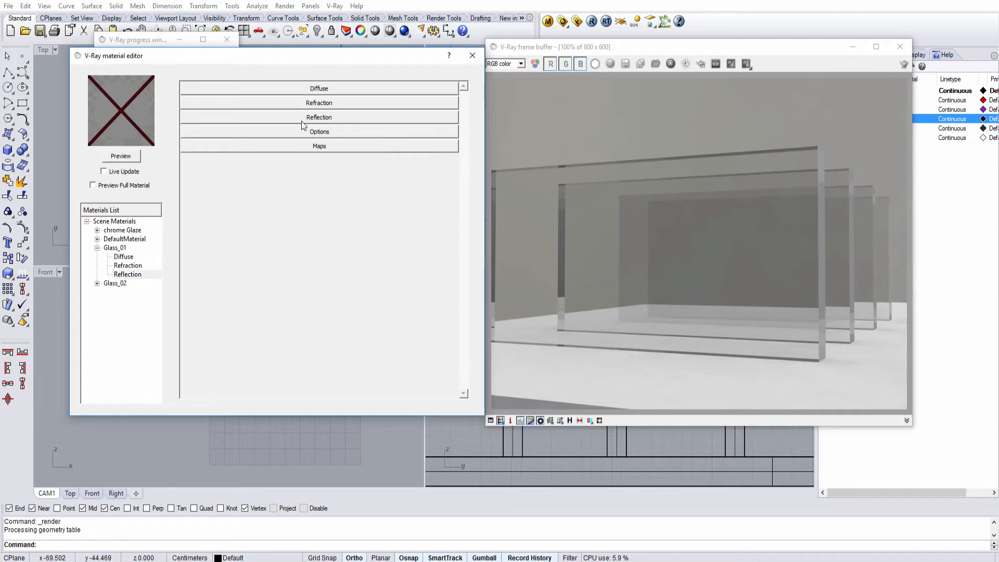
left_click(300, 119)
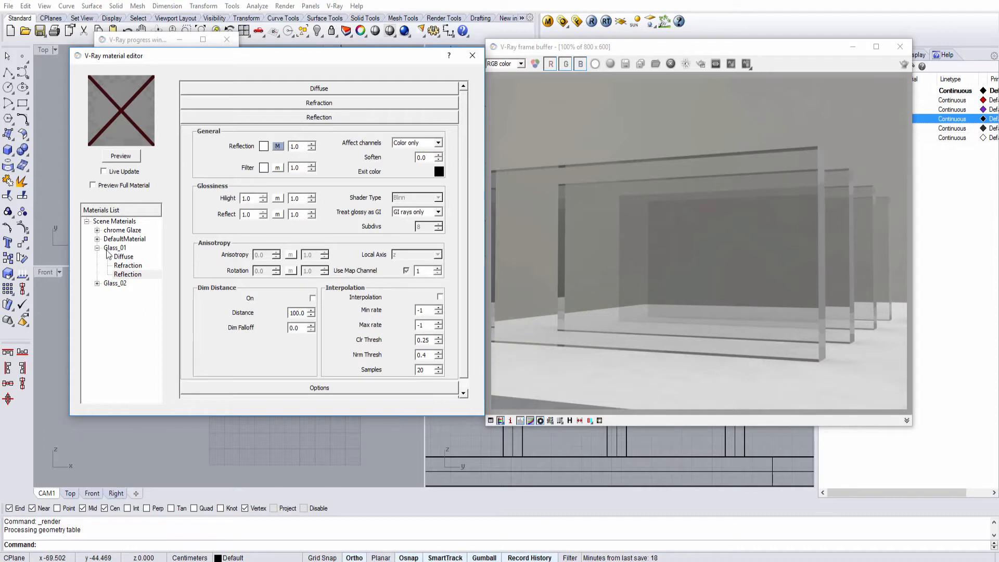
left_click(121, 158)
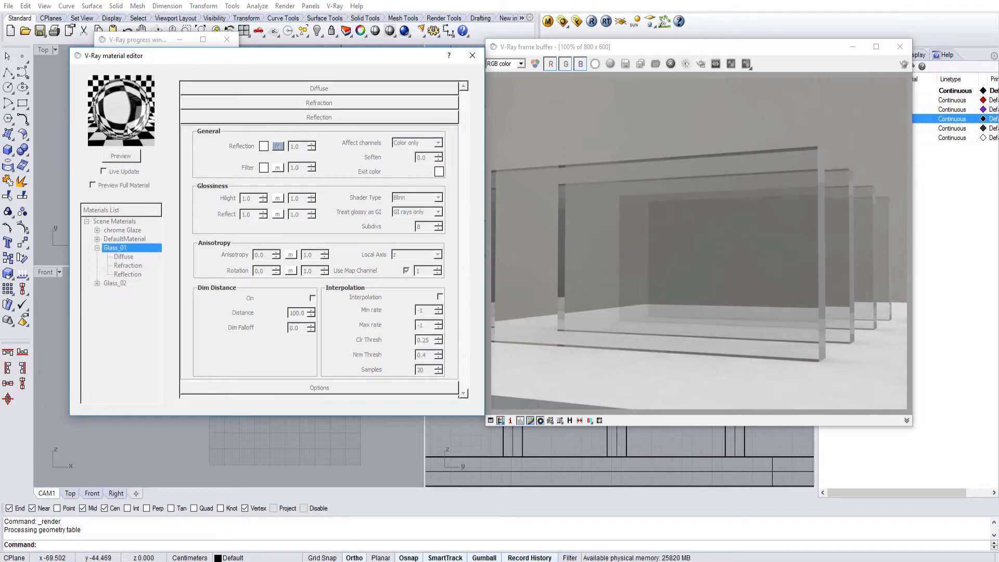
Close the material editor and re-render only a region covering the left half of the image
left_click(472, 56)
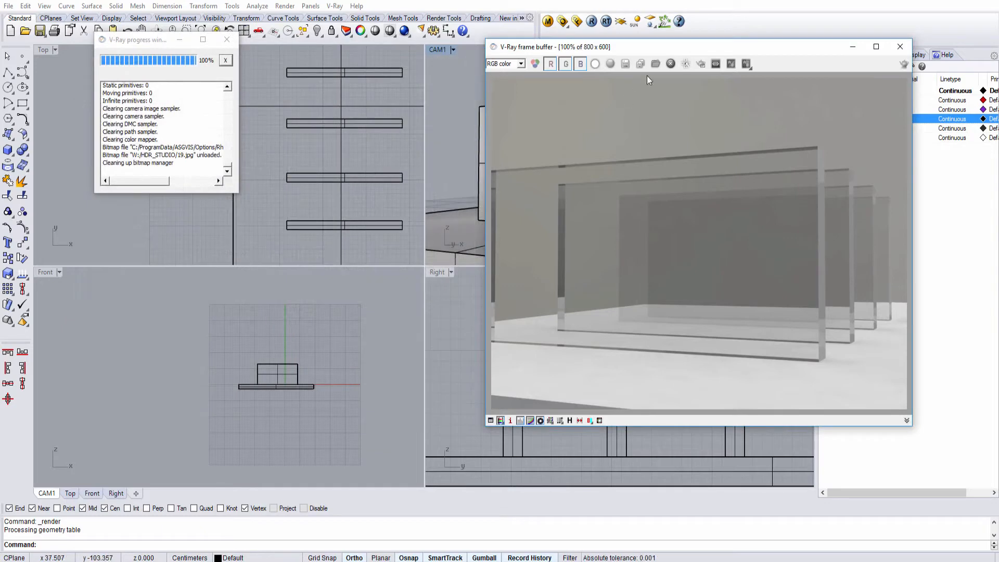
left_click(700, 63)
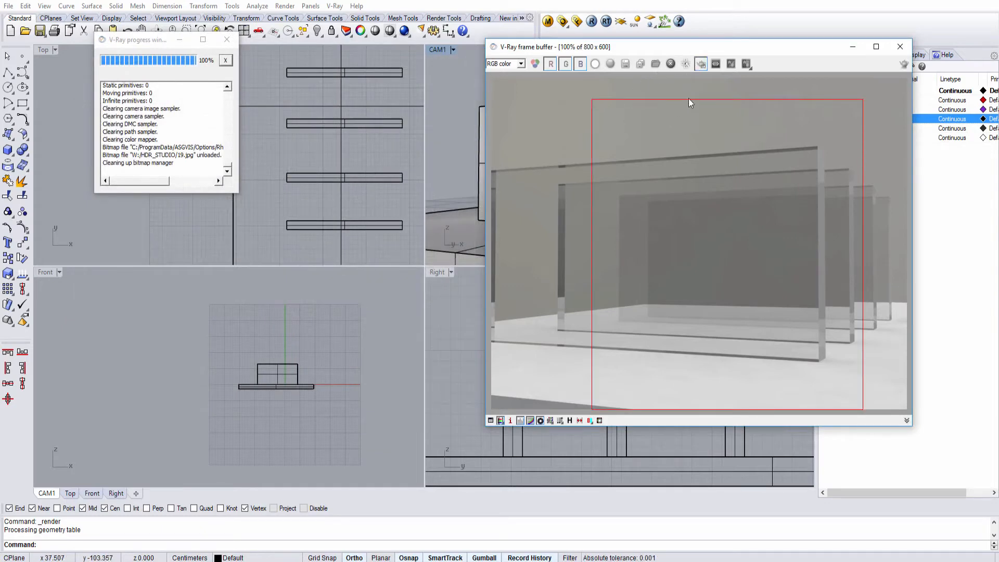
left_click_drag(687, 88, 491, 409)
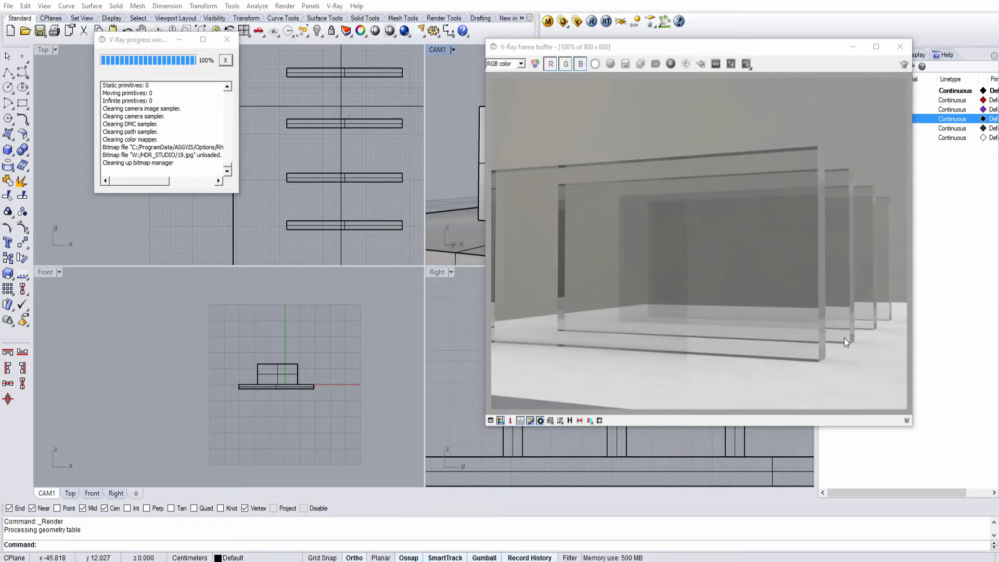
Reopen the V-Ray frame buffer and show its render history
left_click(900, 47)
left_click(577, 21)
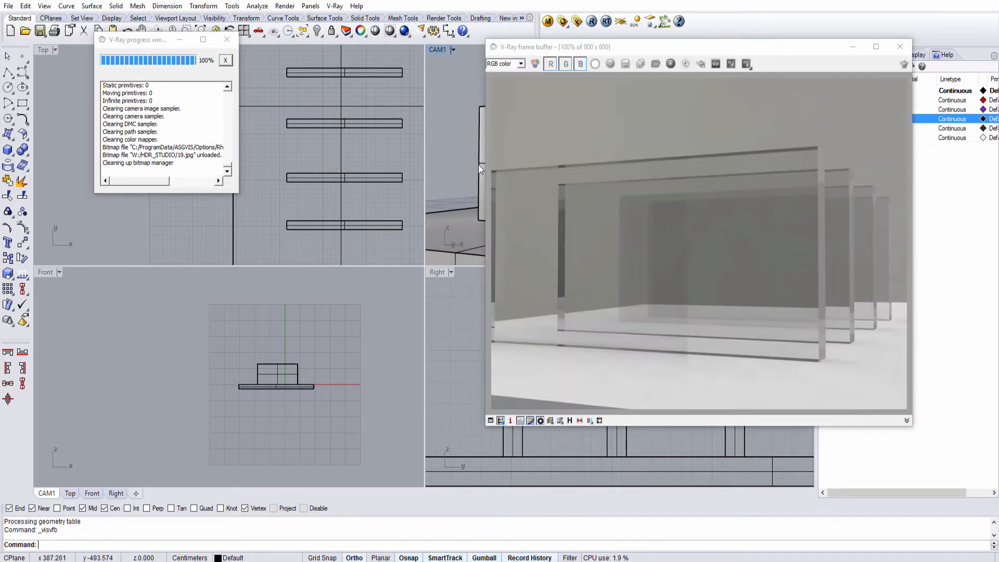
left_click(570, 421)
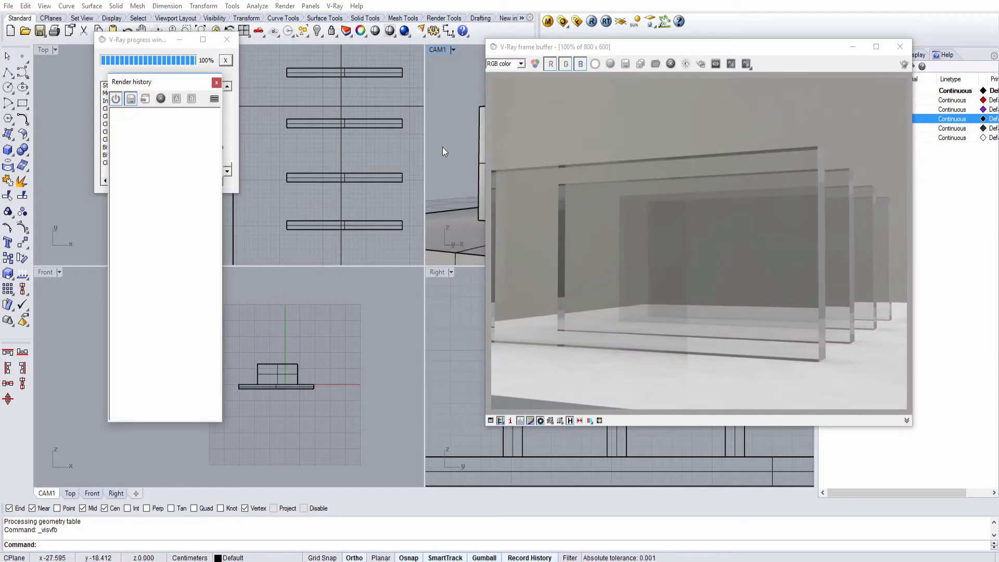
left_click(900, 47)
Set the IOR of the Fresnel texture in the Glass_01 reflection map to 1.8
left_click(548, 20)
left_click(277, 146)
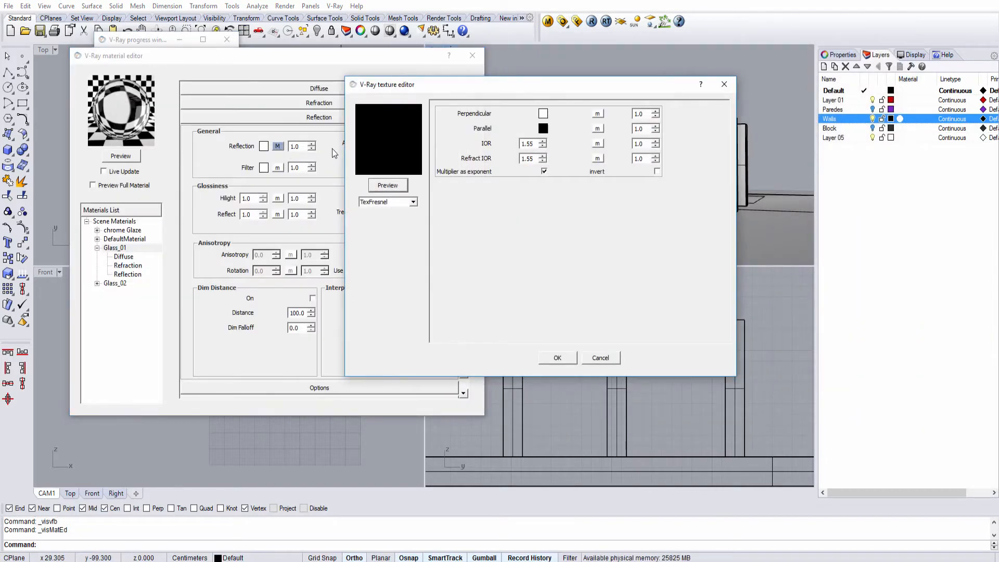
left_click_drag(536, 145, 516, 146)
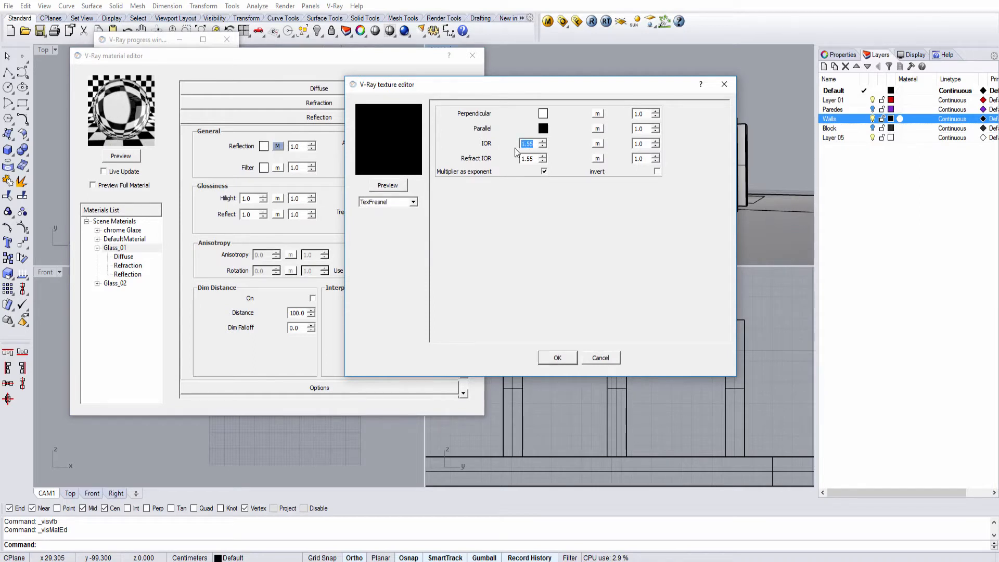
type("1.8")
left_click(556, 358)
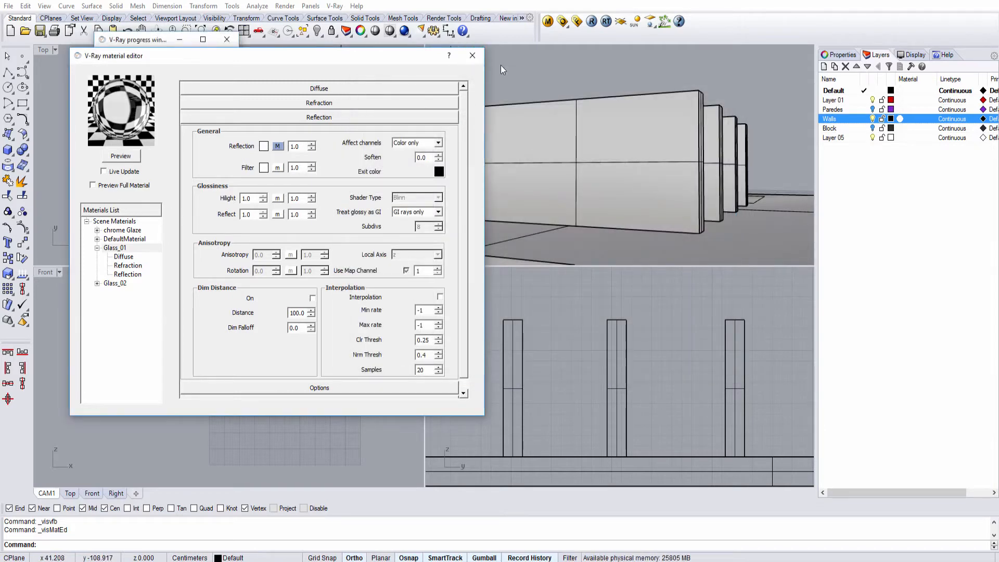
left_click(472, 56)
Render the scene again and compare the two renders from the history side by side
left_click(590, 24)
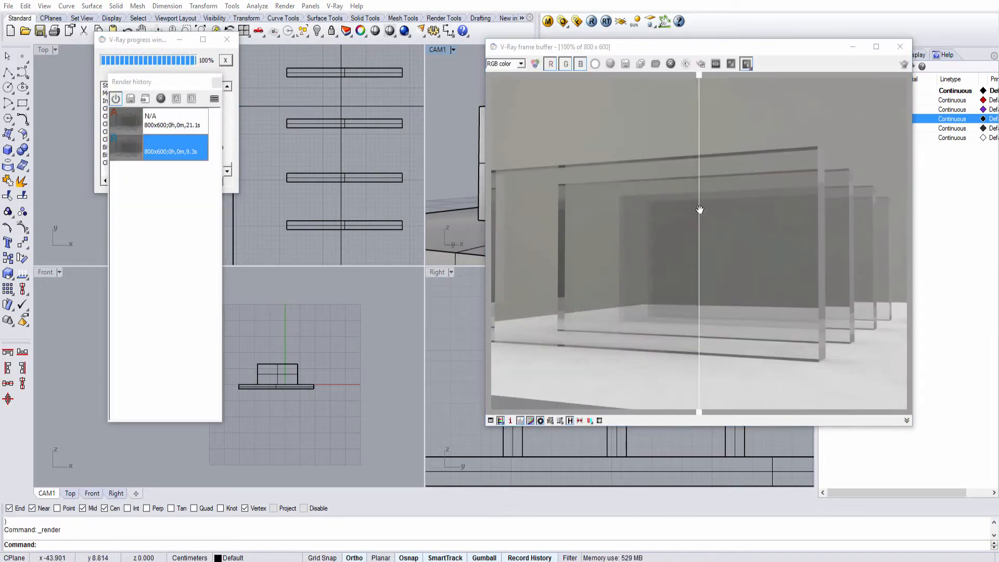
left_click_drag(699, 210, 894, 198)
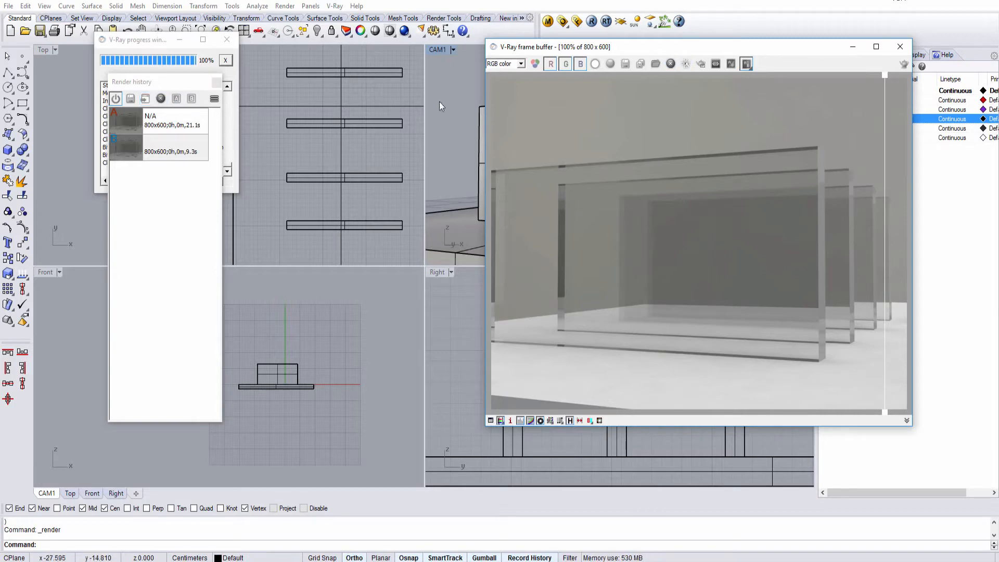
left_click(746, 64)
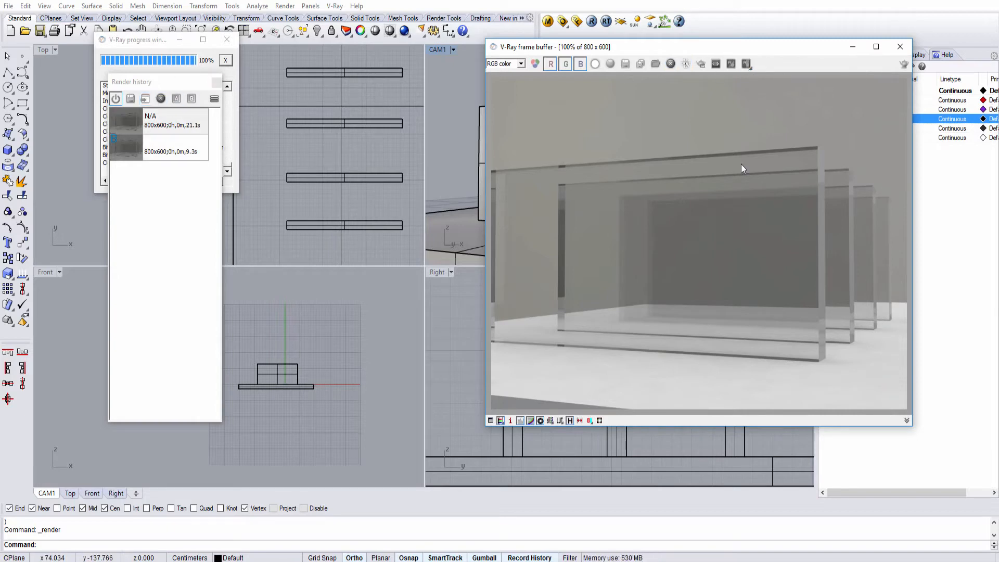
left_click(900, 46)
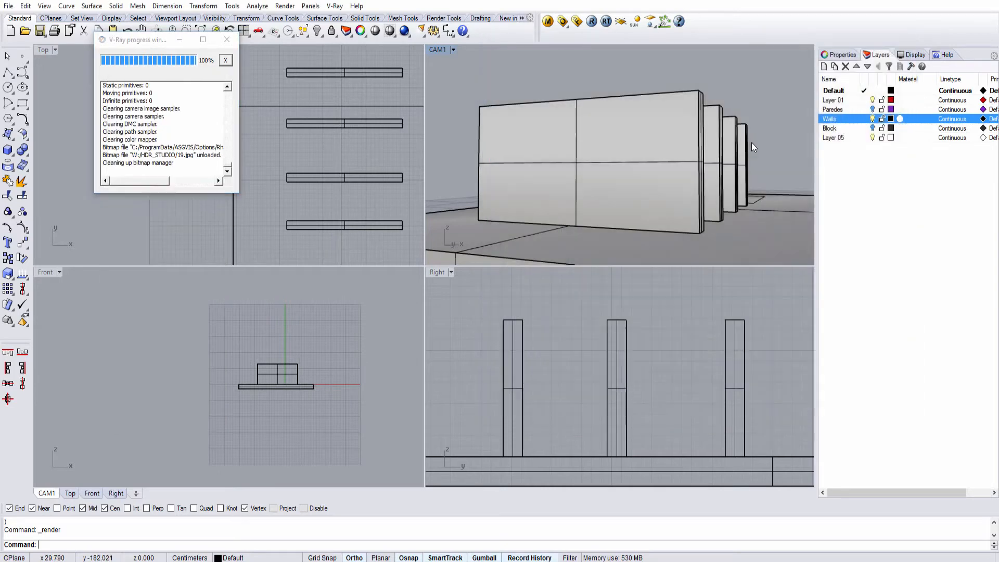
Create a slim vertical cylinder standing on the base slab in front of the first glass panel
right_click_drag(560, 169, 615, 172)
left_click(8, 151)
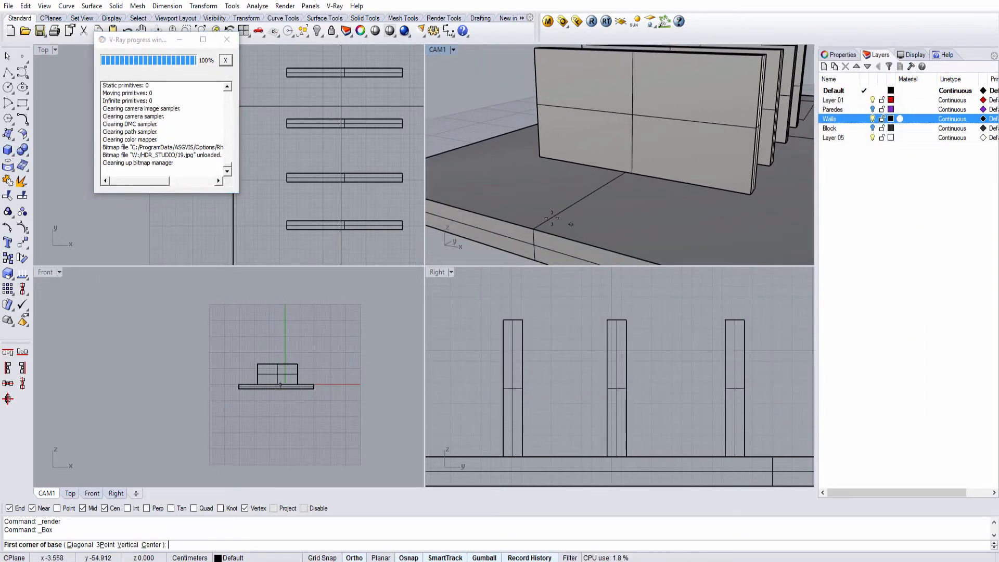
left_click(12, 155)
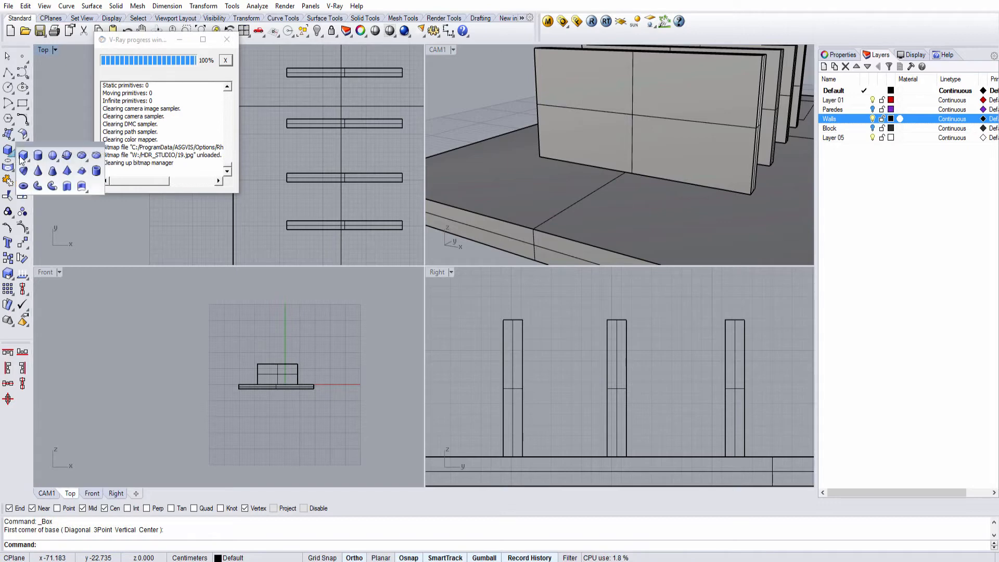
left_click(37, 156)
left_click(544, 180)
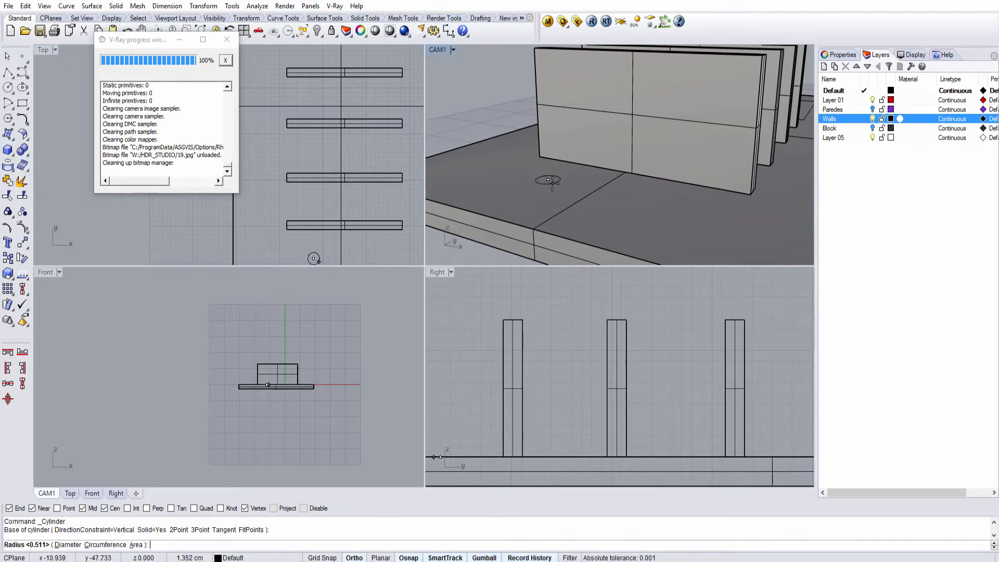
left_click(551, 184)
scroll(282, 366, "up", 18)
left_click(196, 401)
Copy the cylinder along X to form a row of four in front of the first panel
left_click(189, 403)
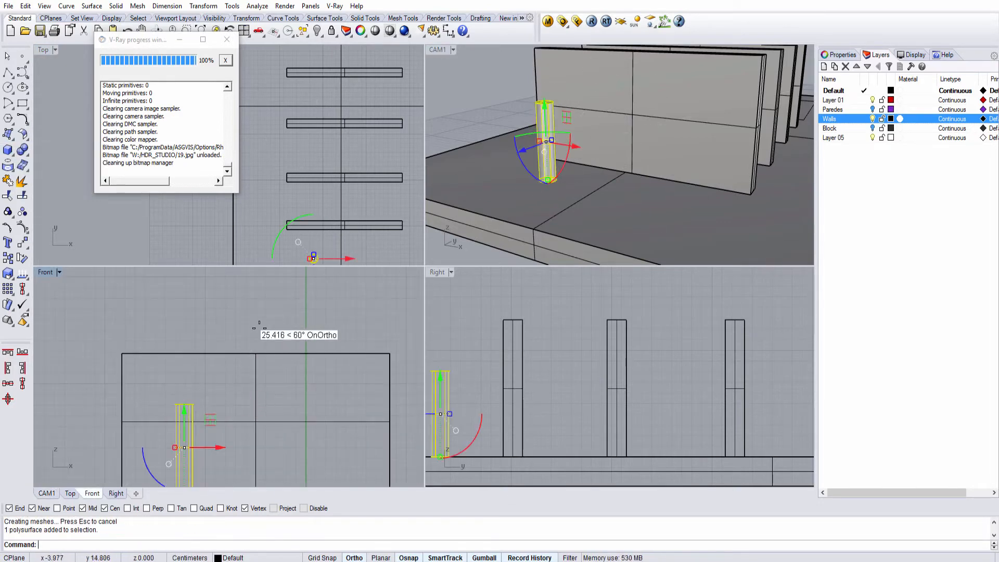
right_click_drag(258, 325, 263, 262)
left_click_drag(220, 384, 338, 384, "alt")
left_click_drag(337, 384, 380, 384, "alt")
Select all four cylinders and load a material for them from the V-Ray Materials Collection
left_click(350, 331)
left_click_drag(359, 331, 311, 345)
left_click_drag(256, 331, 174, 348, "shift")
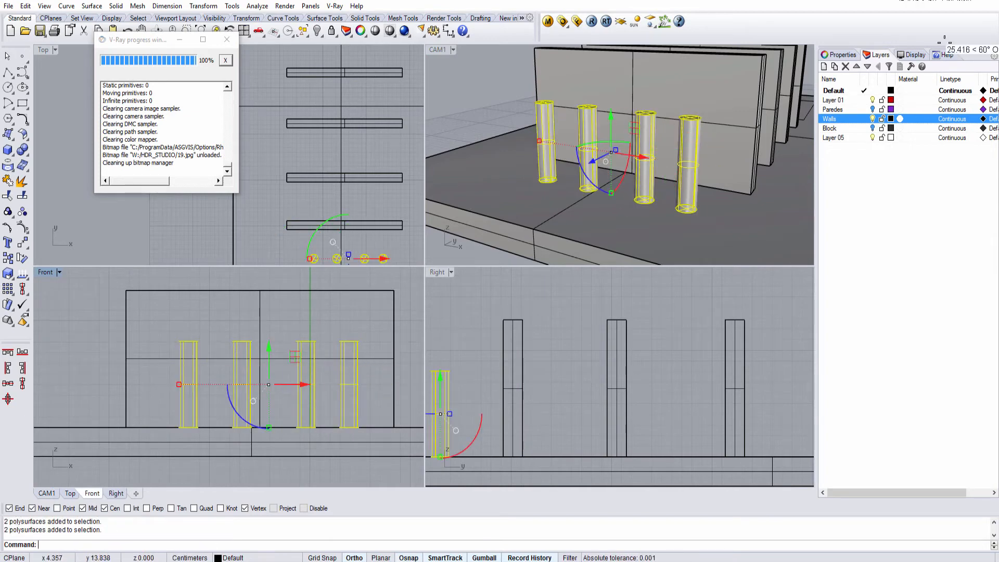
left_click(551, 23)
left_click(97, 248)
right_click(113, 222)
left_click(141, 242)
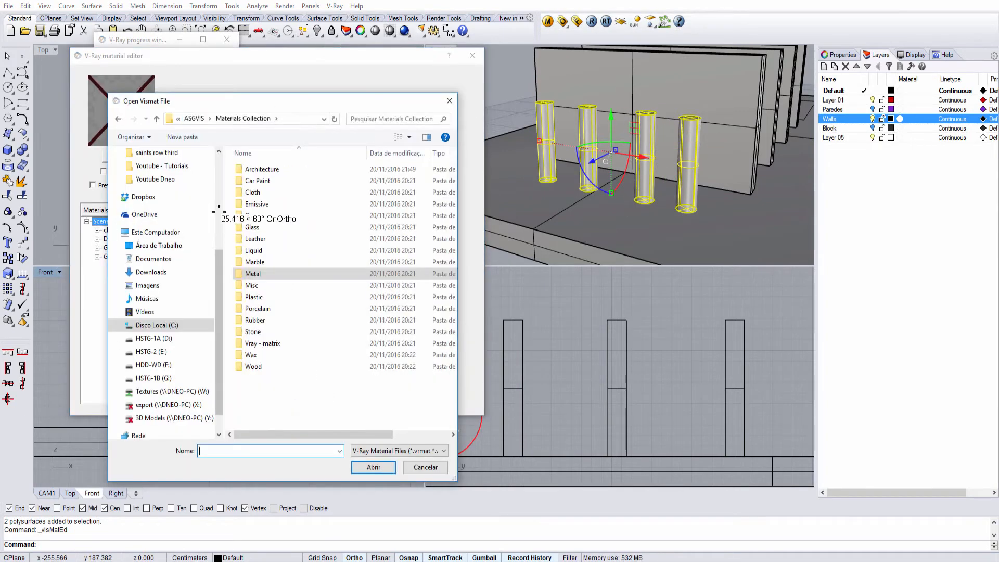
double_click(191, 244)
double_click(191, 245)
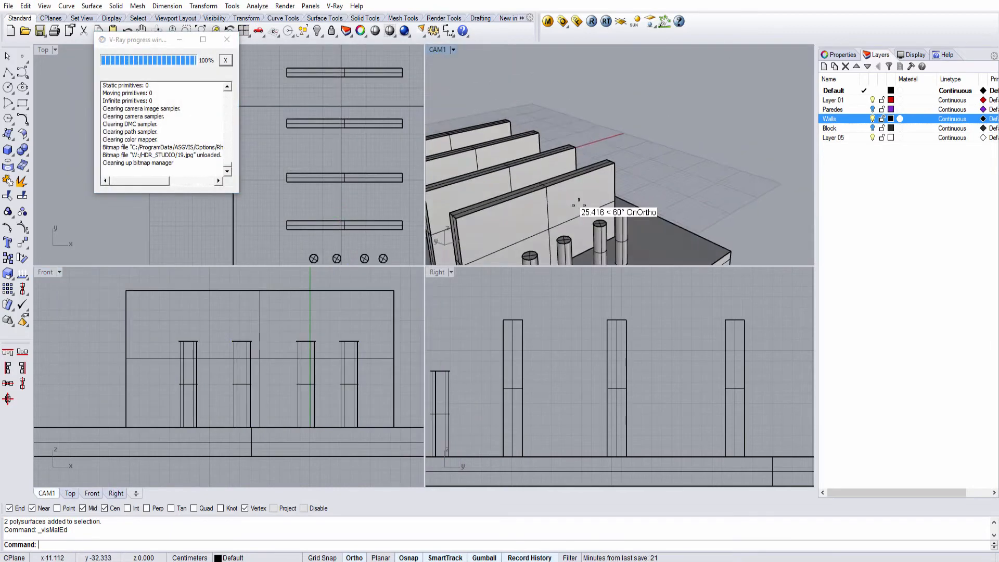
right_click_drag(578, 205, 626, 163, "shift")
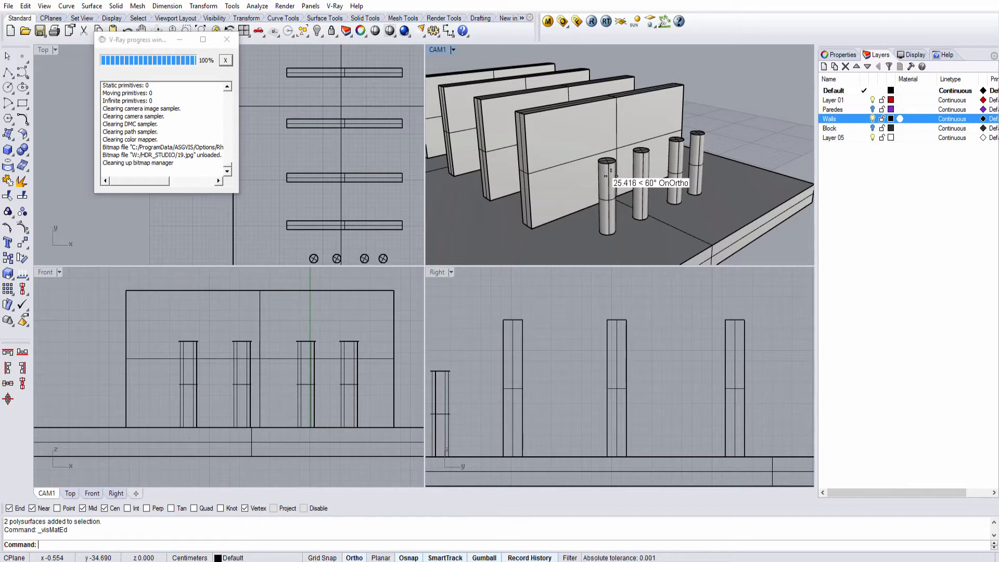
Apply the Glass_01 material to the three glass panels behind the first one and render the scene from the CAM1 view
right_click_drag(628, 147, 620, 160, "shift")
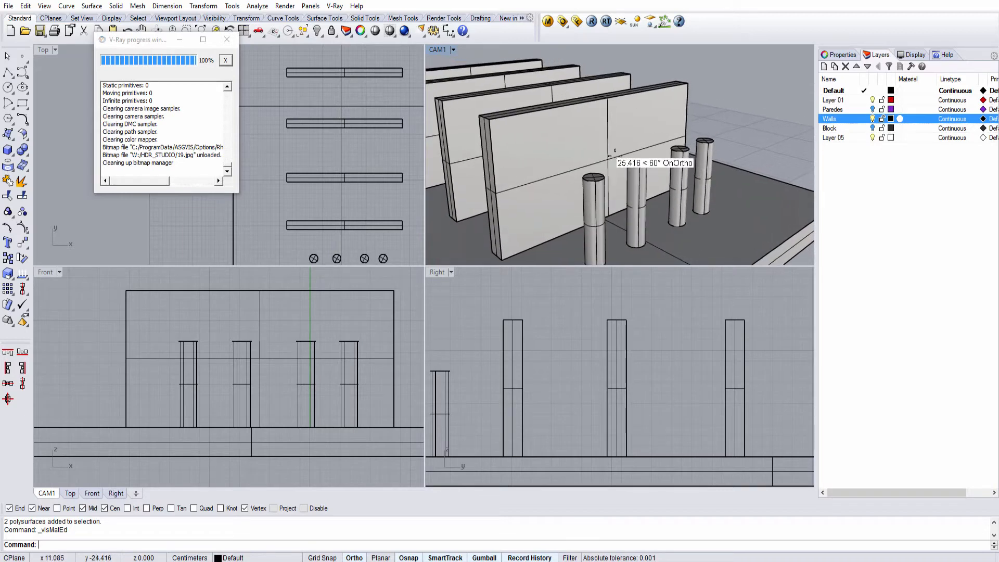
scroll(579, 127, "up", 5)
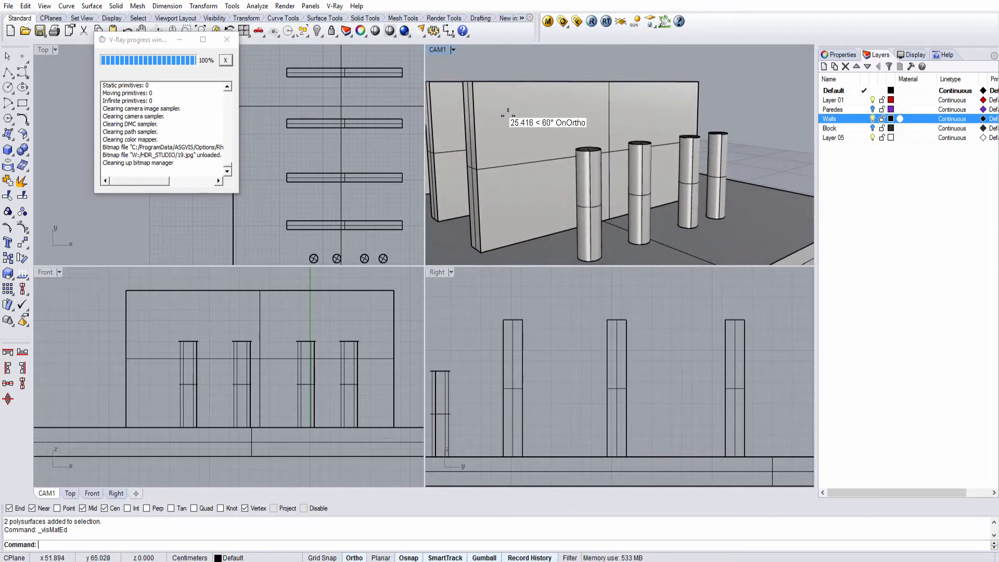
left_click(384, 181)
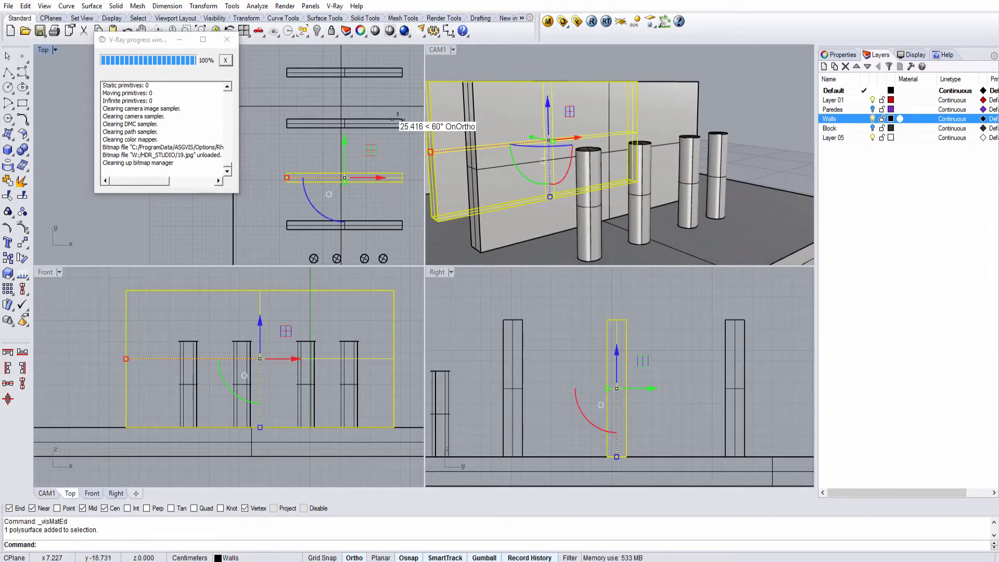
left_click(389, 123, "shift")
left_click(394, 72, "shift")
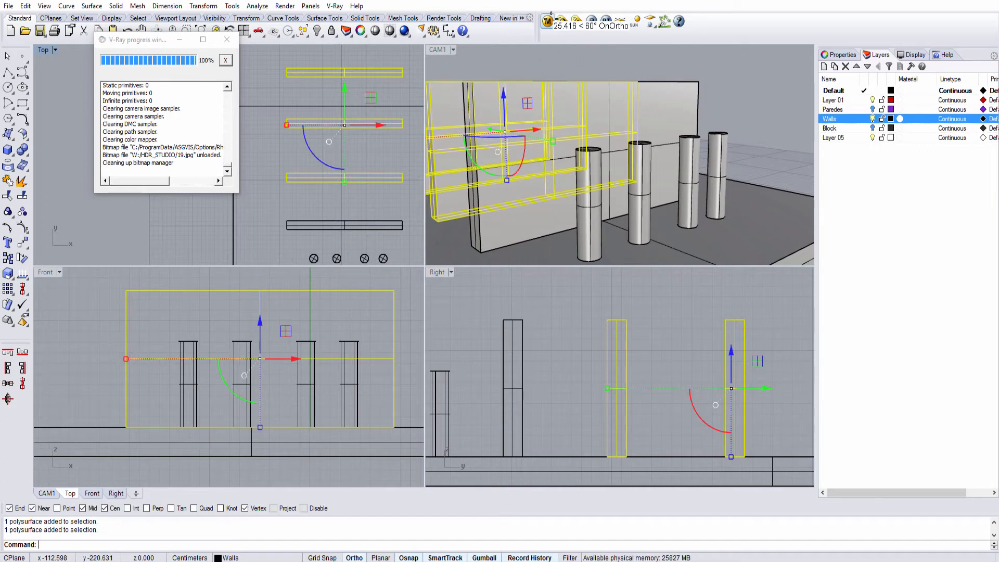
left_click(547, 22)
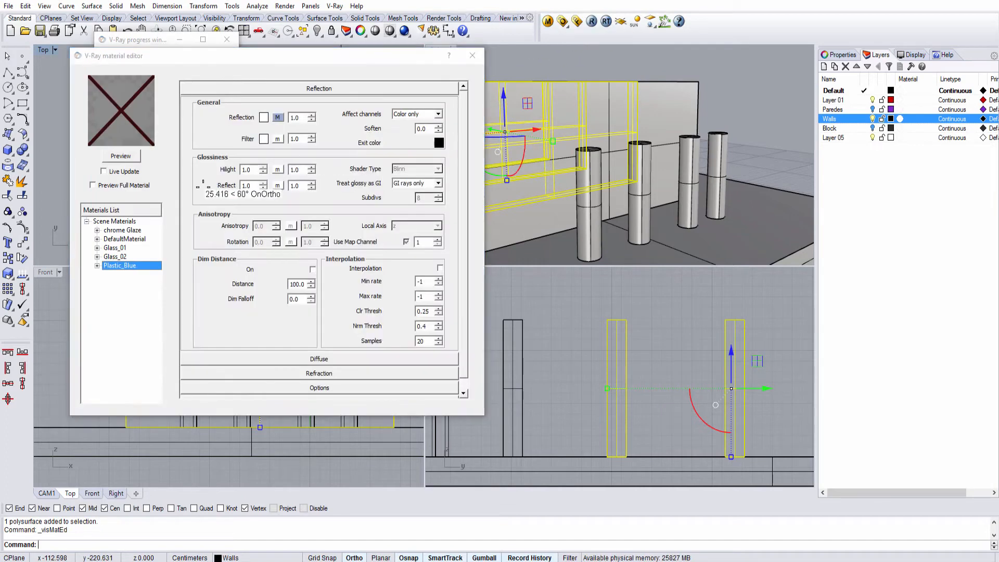
left_click(114, 248)
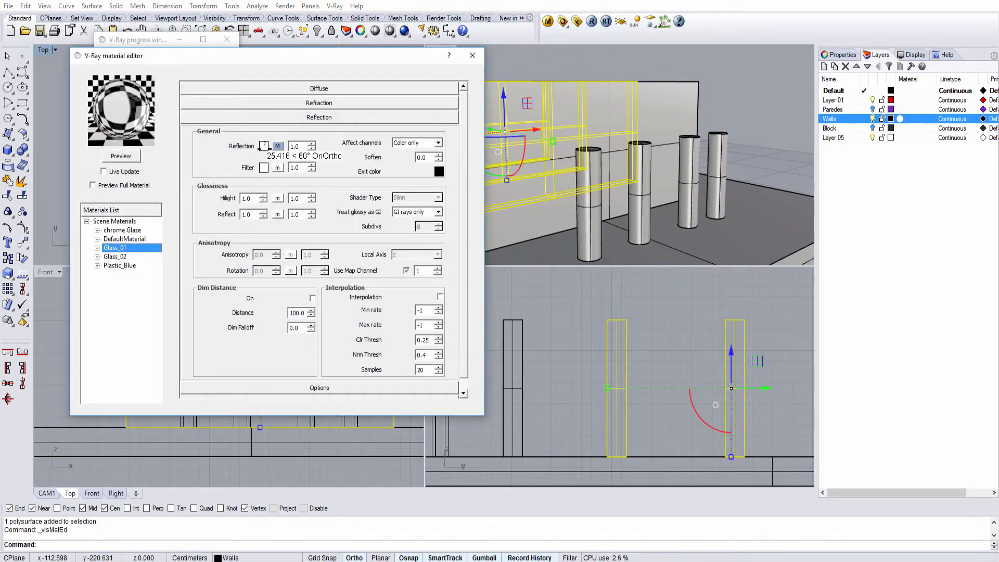
right_click(118, 249)
left_click(153, 341)
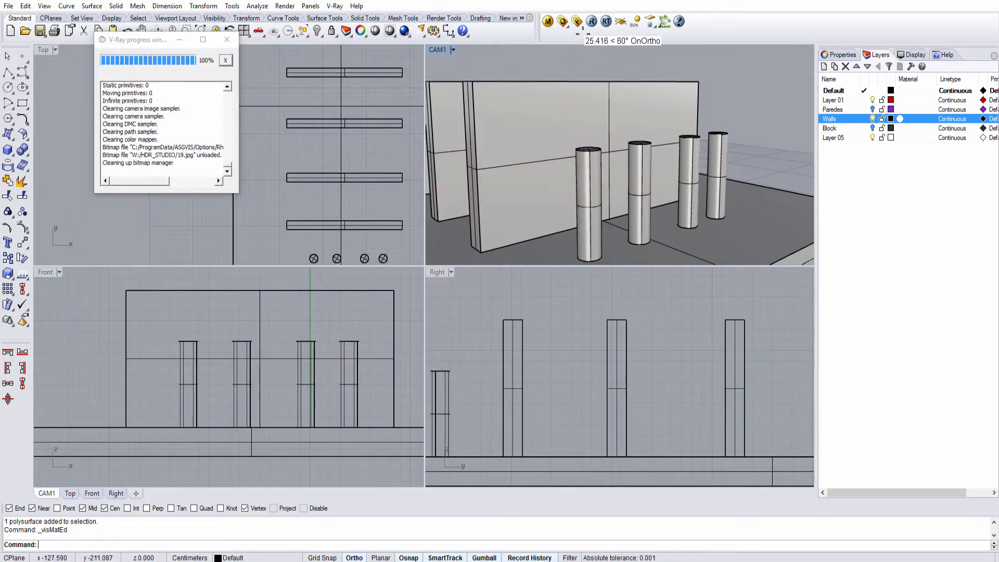
left_click(592, 21)
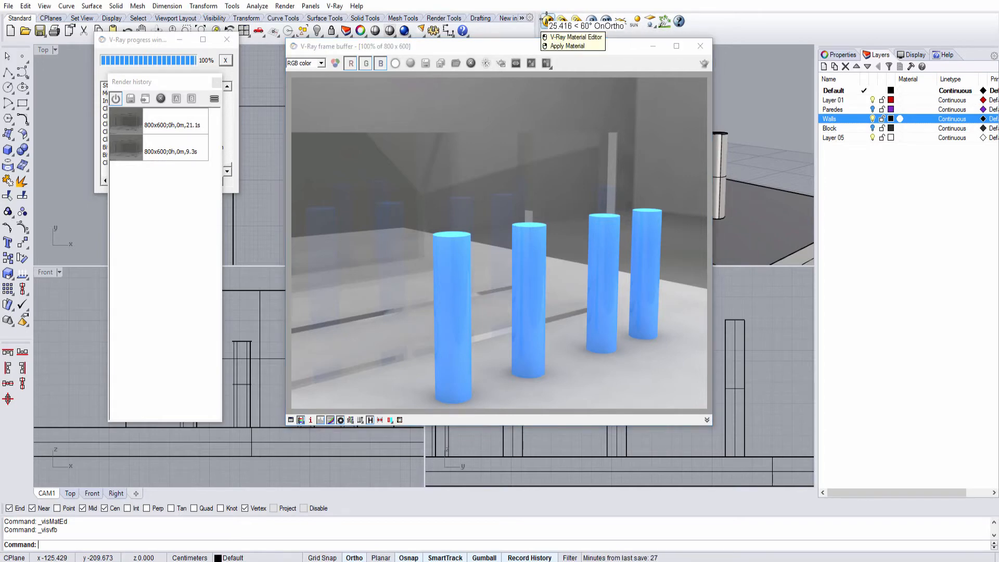
Set the refraction glossiness of the Glass_01 material to 0.9 and update its preview
left_click(548, 21)
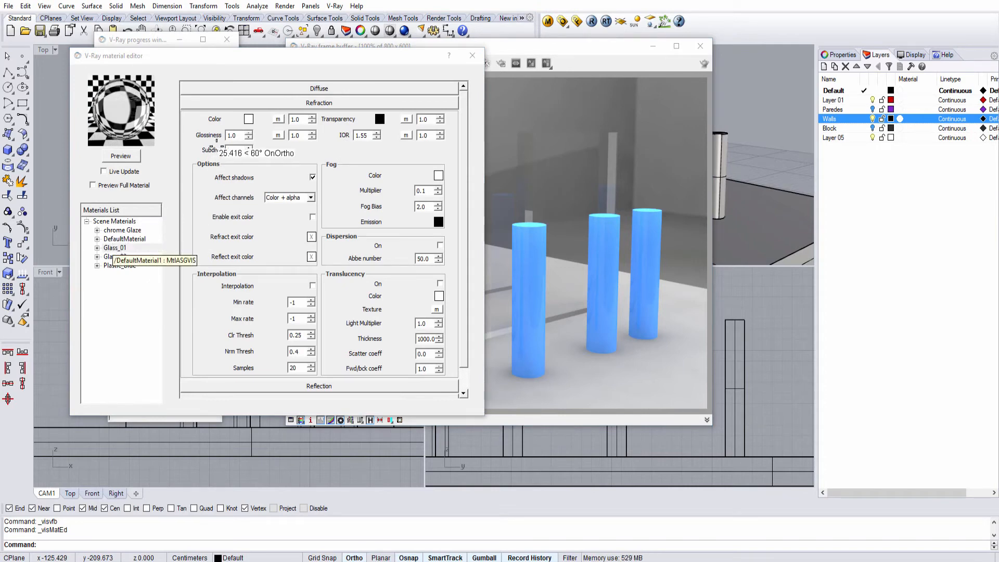
double_click(230, 135)
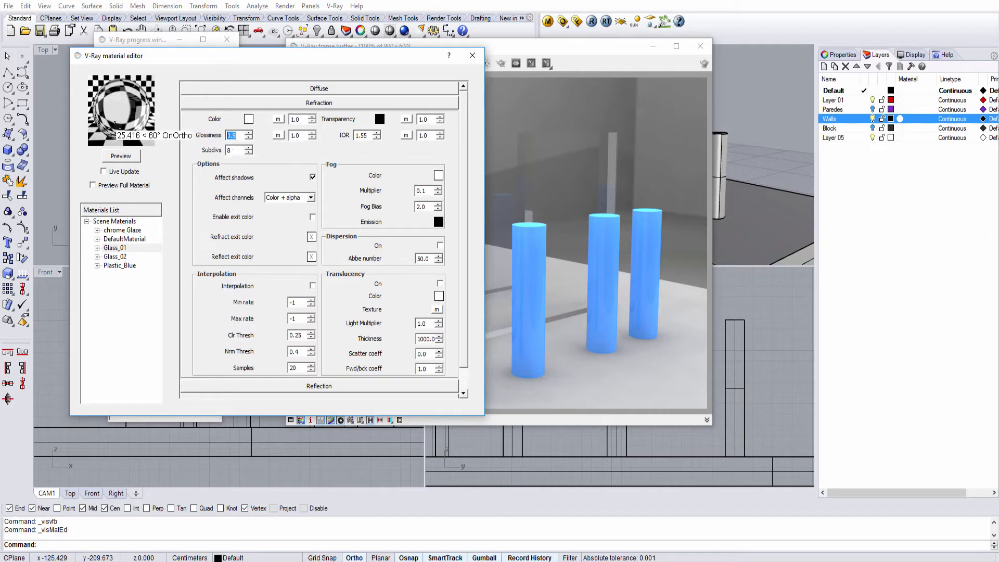
left_click(118, 153)
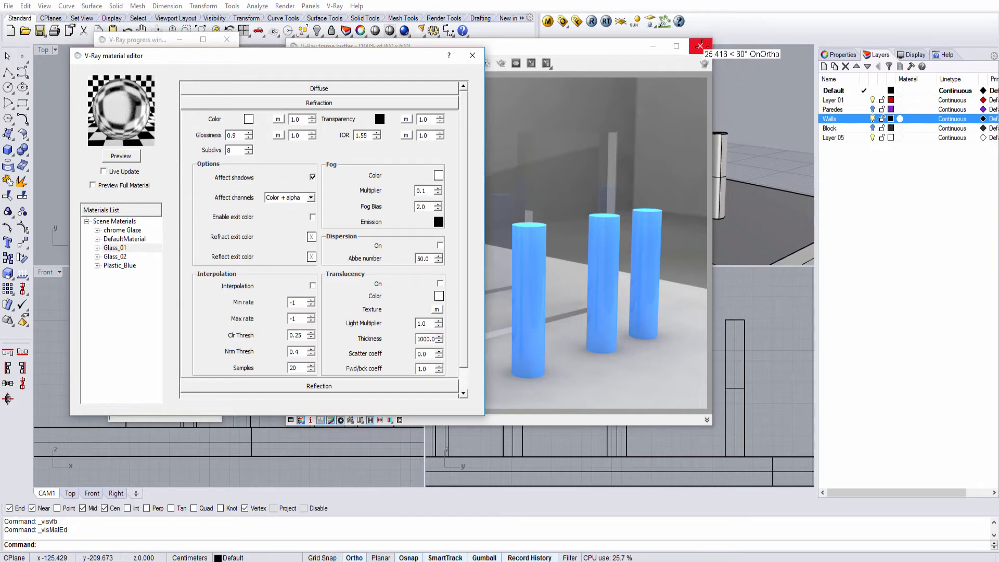
left_click(472, 55)
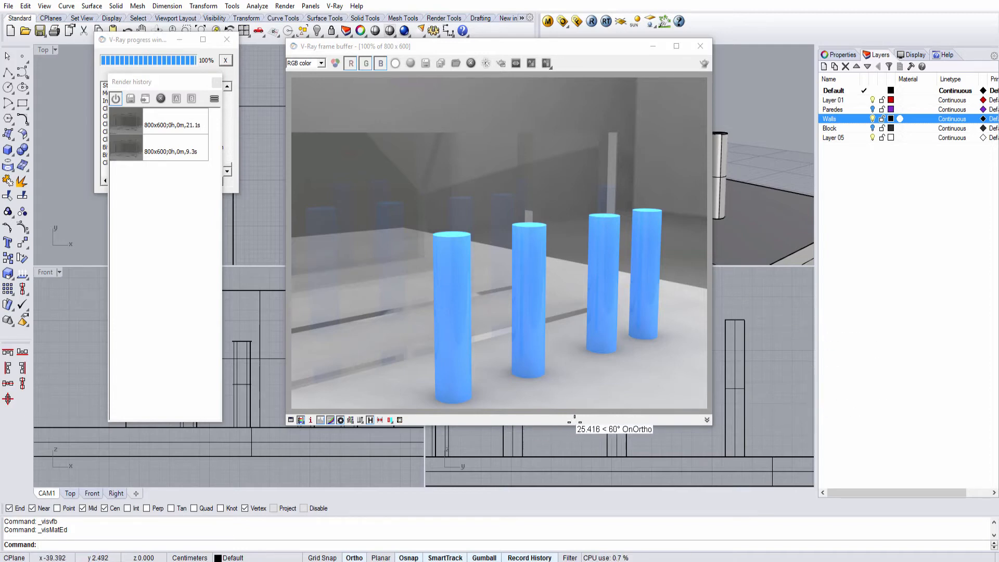
Stamp the render time (%rendertime) onto the rendered image, then close the frame buffer
left_click(706, 420)
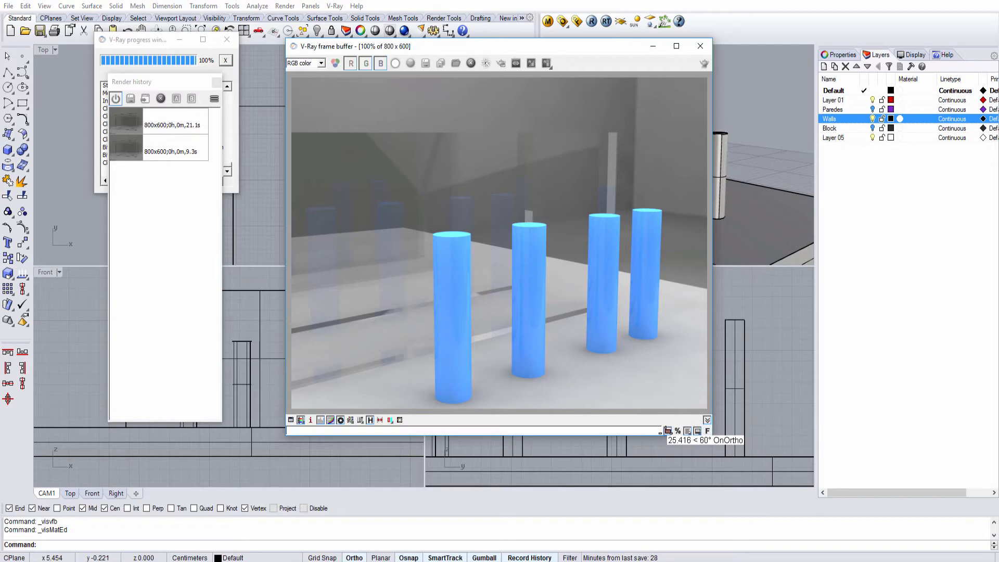
left_click(667, 430)
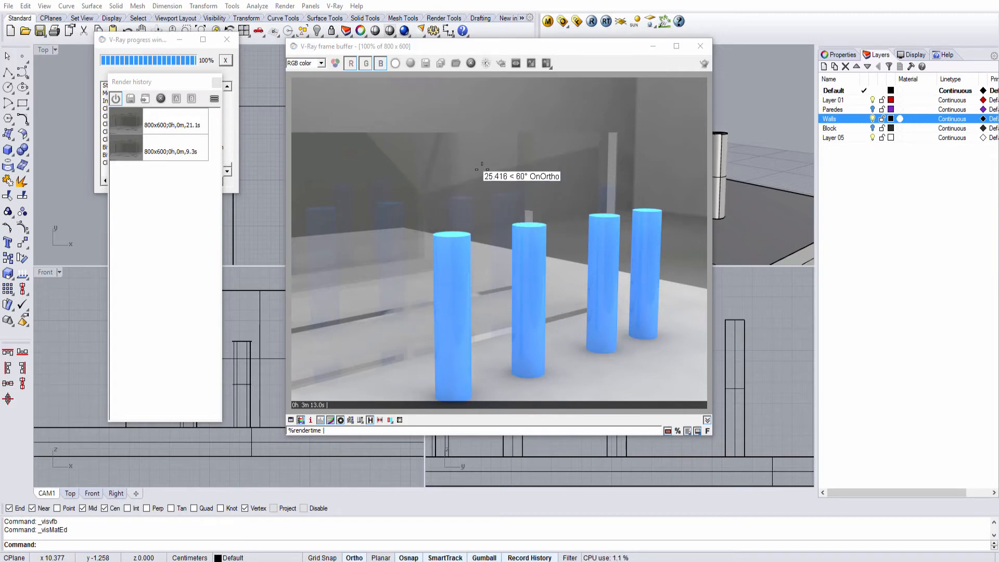
left_click(699, 46)
Delete the two outermost cylinders of the row, keeping the middle two
left_click(725, 156)
key("Delete")
left_click(586, 171)
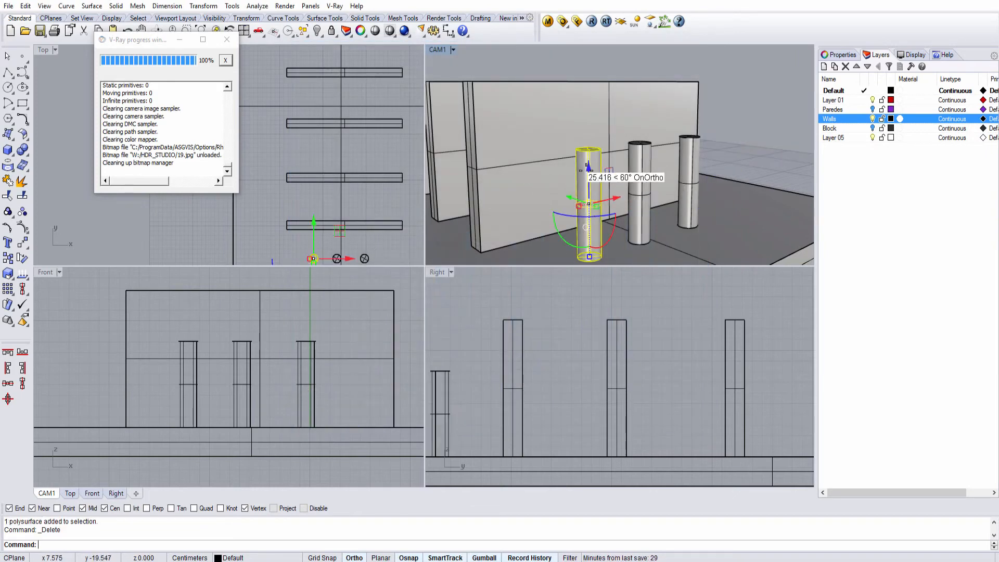
key("Delete")
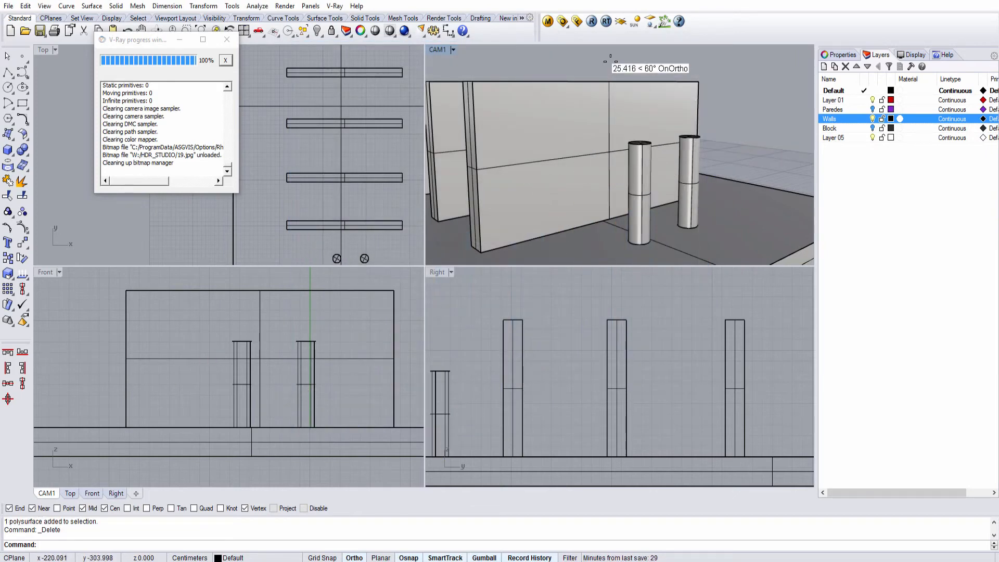
Render the scene with the two cylinders and inspect the glass panel and its reflections at up to 200% zoom
left_click(591, 22)
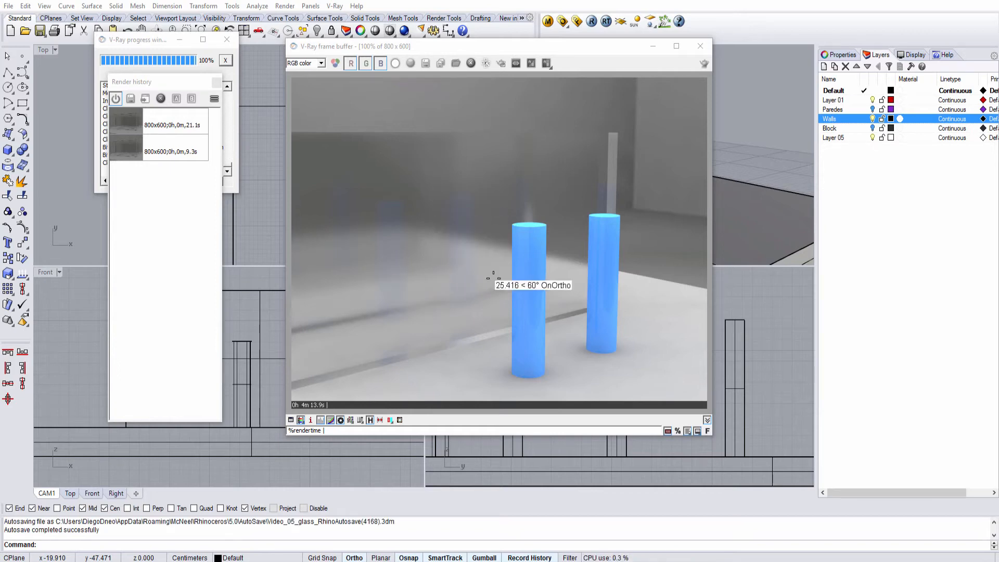
scroll(426, 231, "up", 2)
scroll(551, 167, "down", 2)
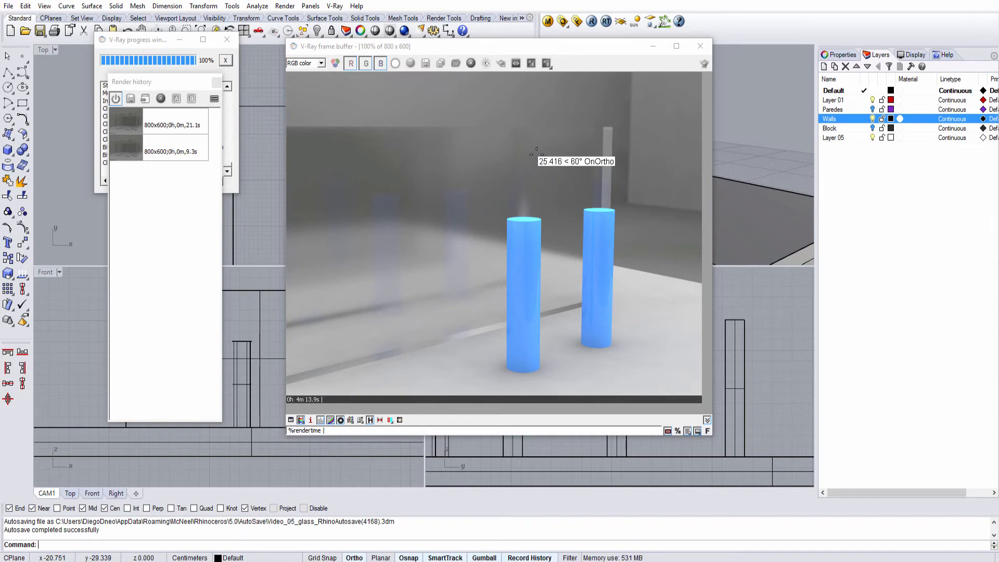
scroll(413, 290, "up", 1)
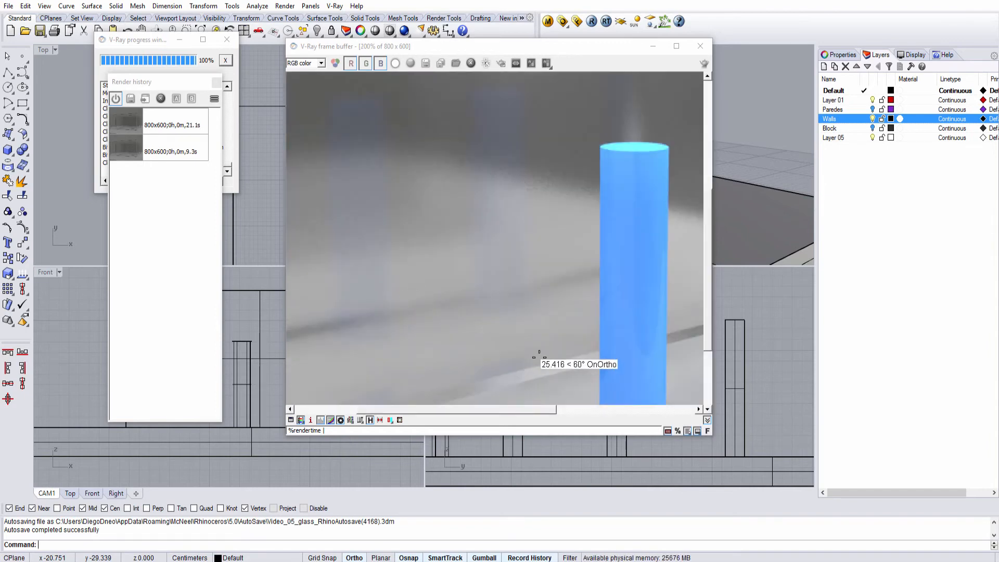
scroll(550, 226, "down", 2)
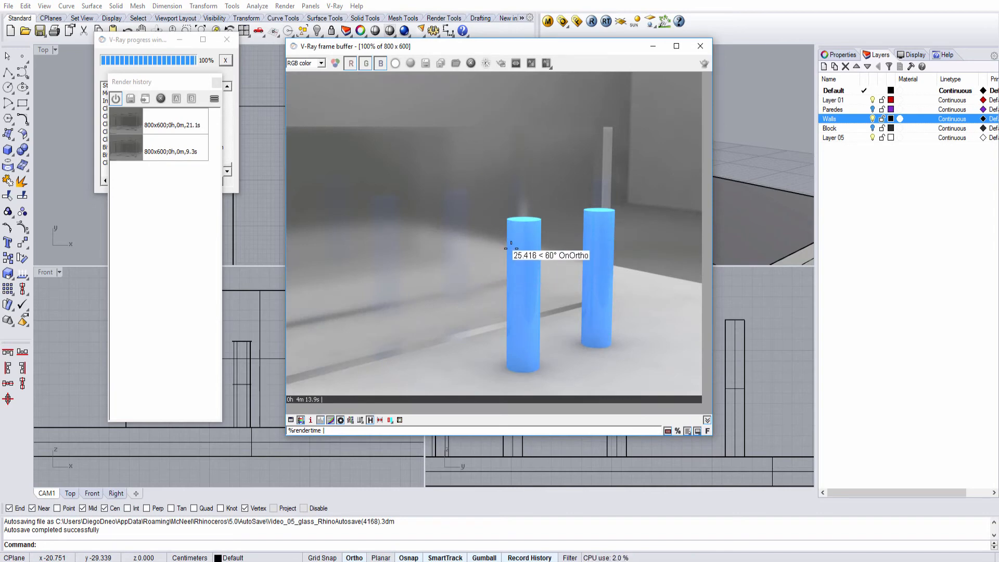
scroll(481, 256, "up", 1)
scroll(501, 251, "down", 2)
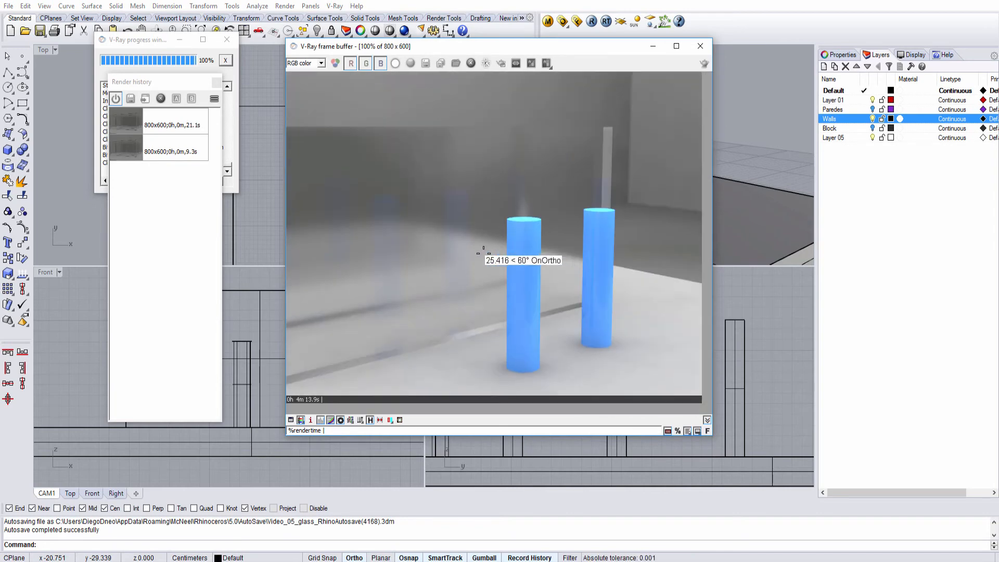